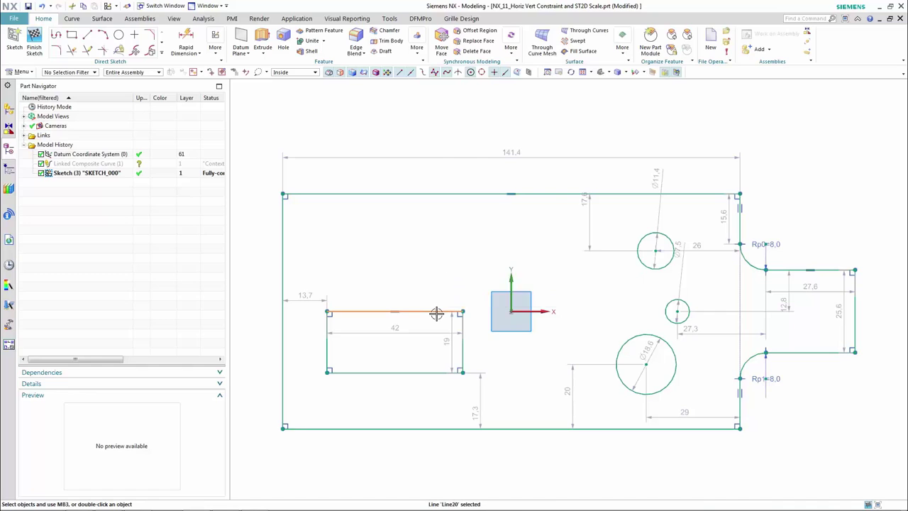
- Browse the sketch relations of the inner rectangle's upper edge and right edge in the Sketch Relations Browser
right_click(435, 312)
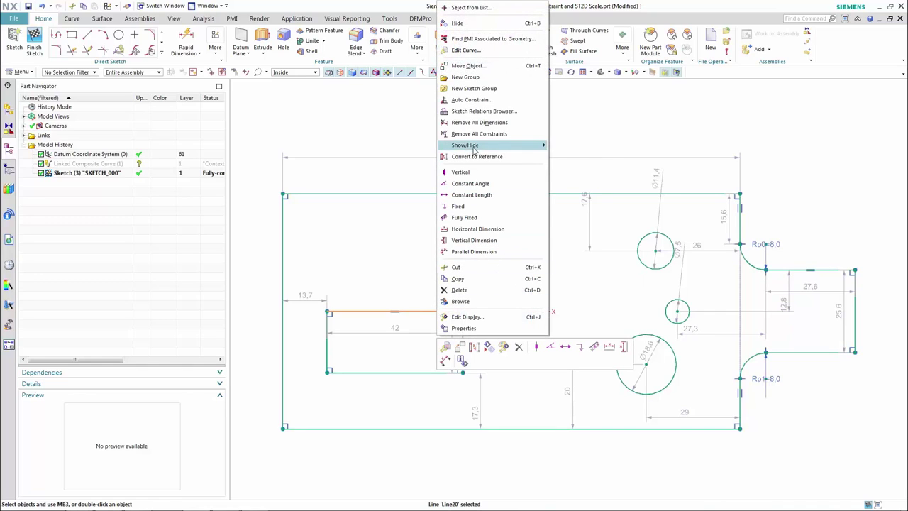
click(482, 111)
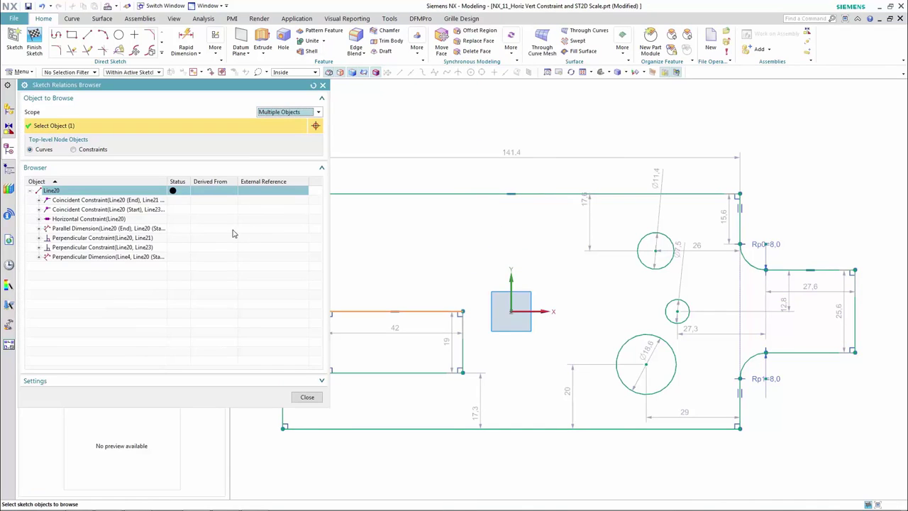
click(462, 354)
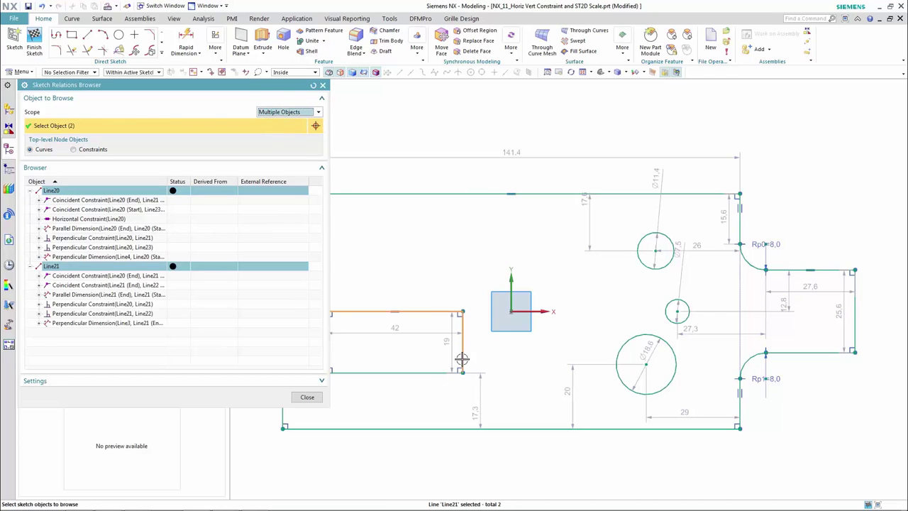
- Limit the browsing scope to Single Object and list the 11.4 mm circle's relations with constraints as top-level nodes
click(287, 113)
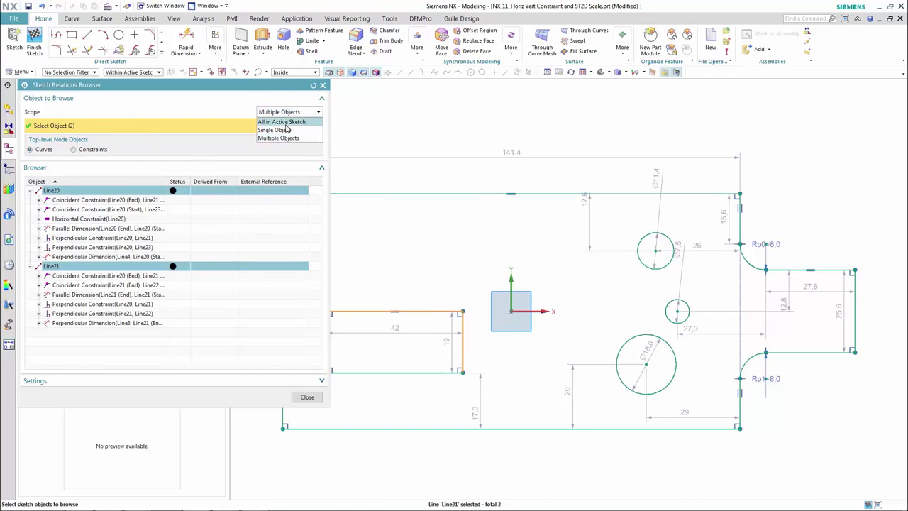
click(286, 132)
click(642, 267)
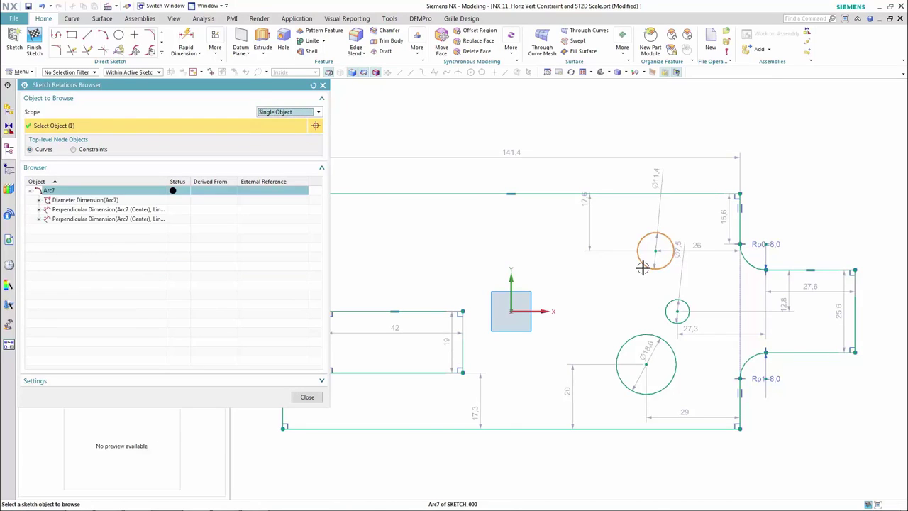
click(72, 150)
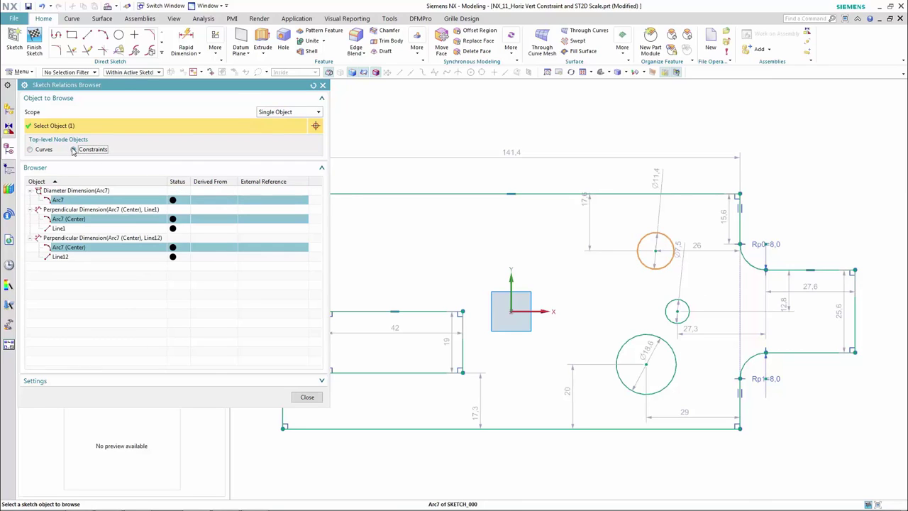
- Examine all relations in the active sketch, first by constraints and finally by curves, and close the relations browser
click(295, 114)
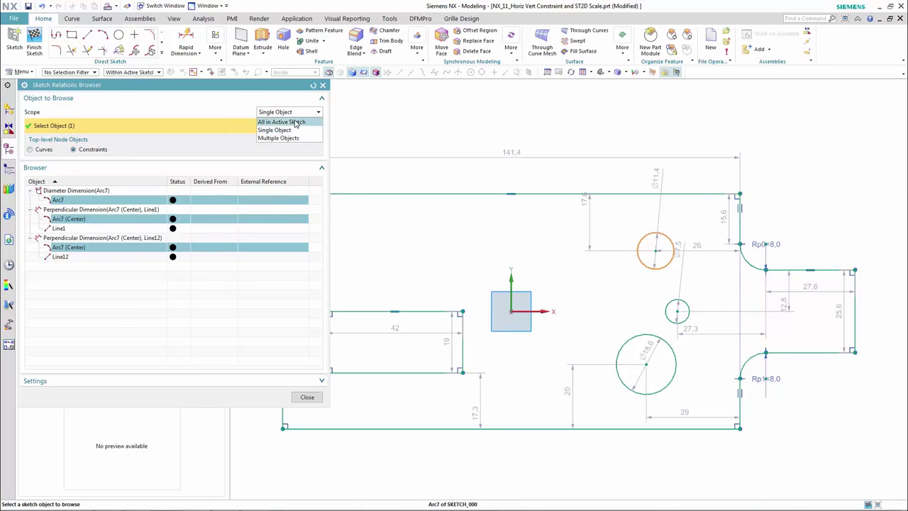
click(295, 123)
scroll(163, 205, down, 5)
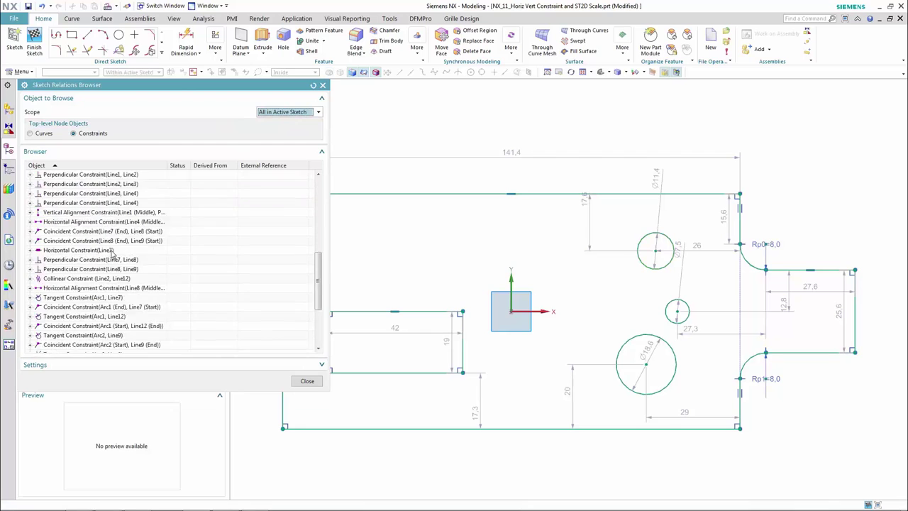
scroll(111, 255, up, 5)
click(32, 133)
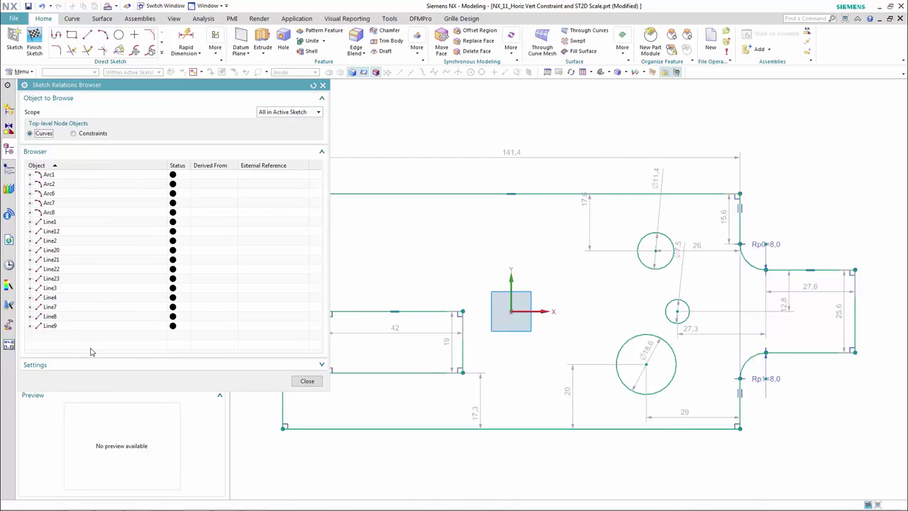
click(306, 380)
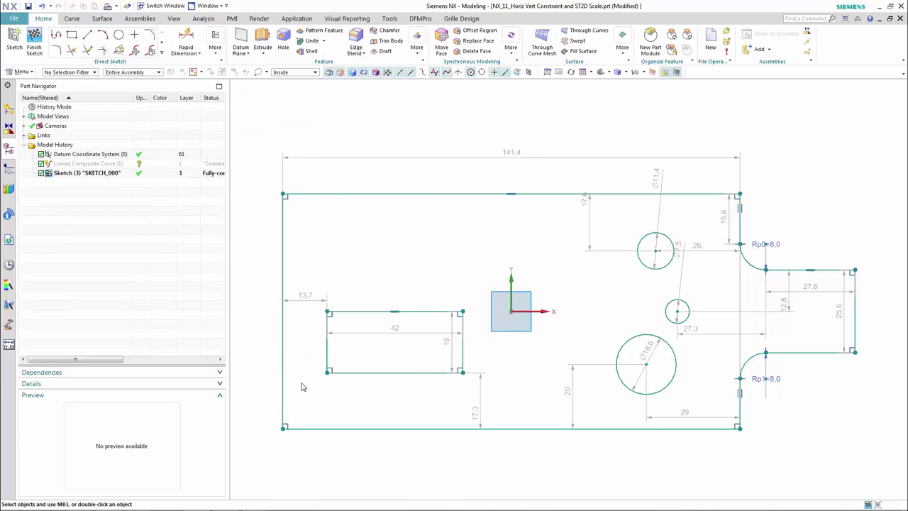
- Align the centres of the three circles vertically
click(655, 249)
click(677, 310)
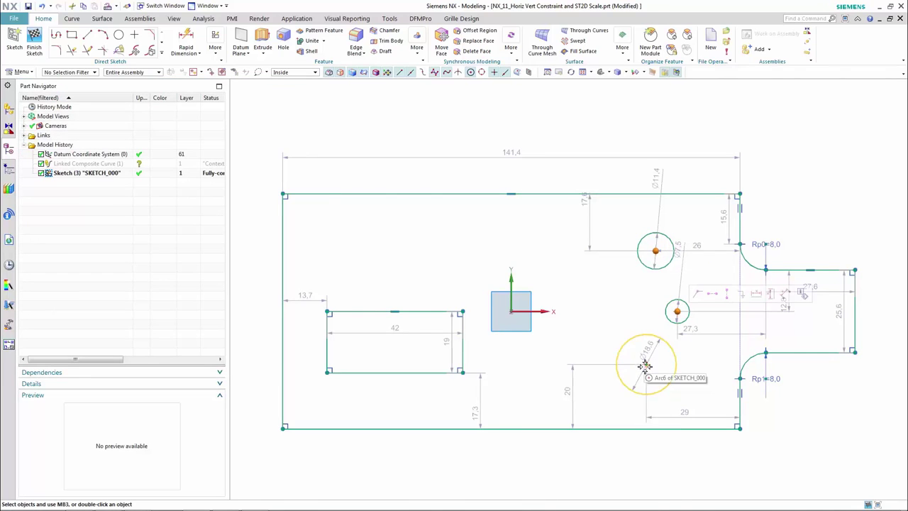
click(644, 365)
click(696, 356)
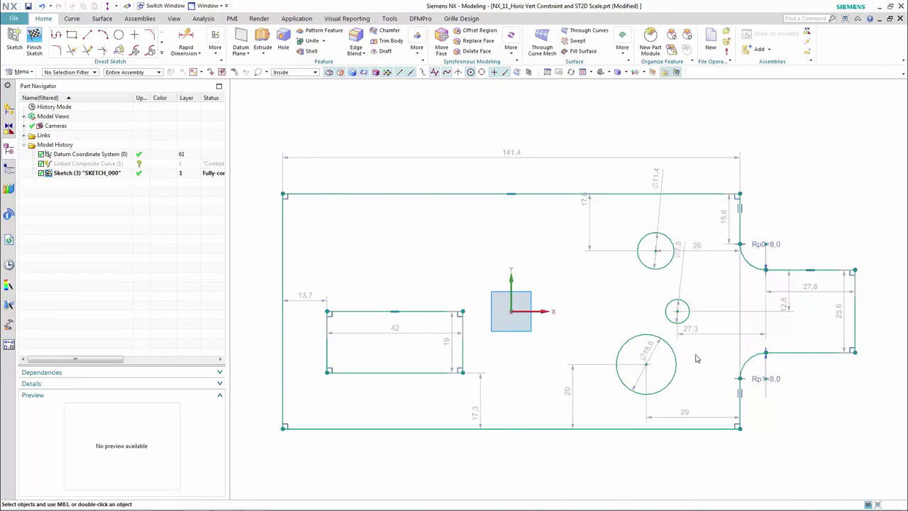
- Align the midpoint of the inner rectangle's right edge horizontally with the sketch origin
click(461, 342)
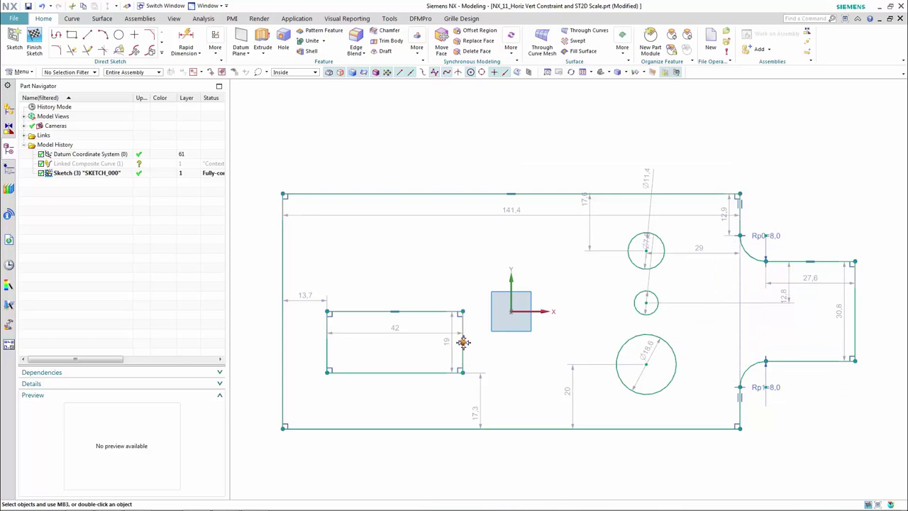
click(511, 310)
click(571, 313)
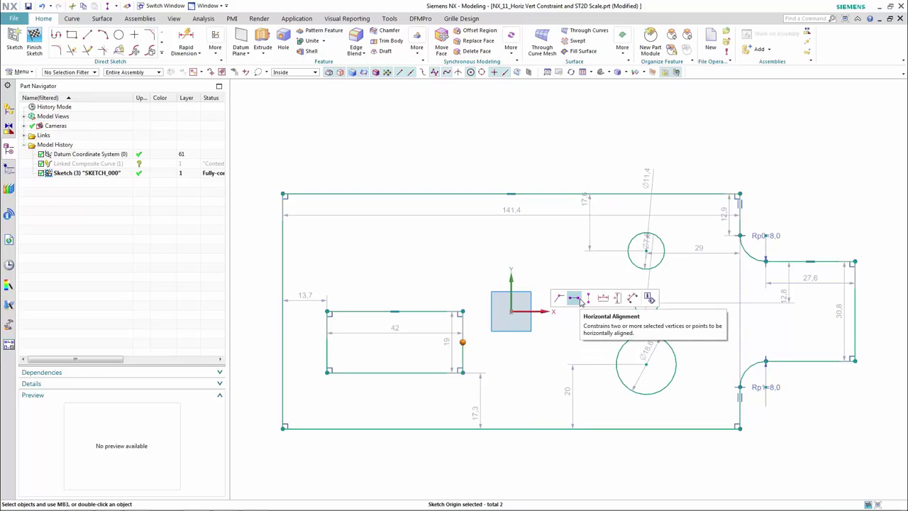
click(575, 298)
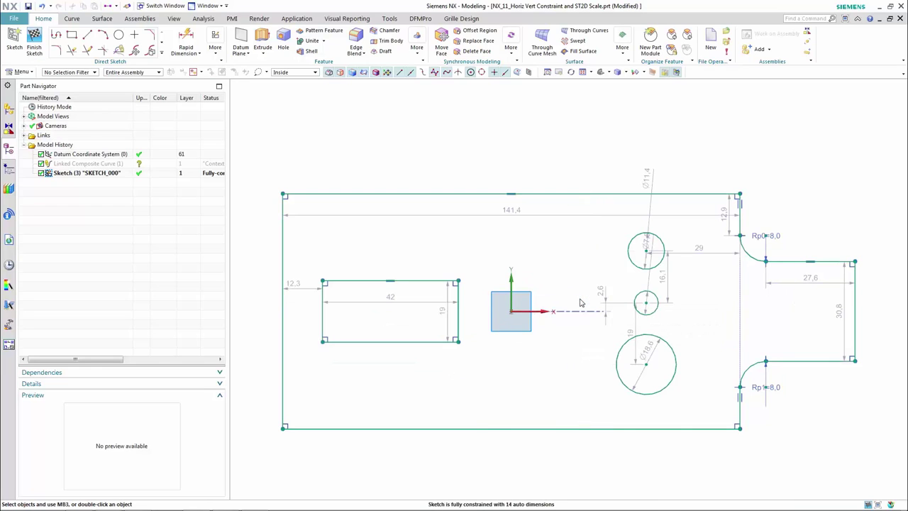
- Align the midpoint of the inner rectangle's upper edge vertically with the sketch origin
click(391, 281)
click(440, 285)
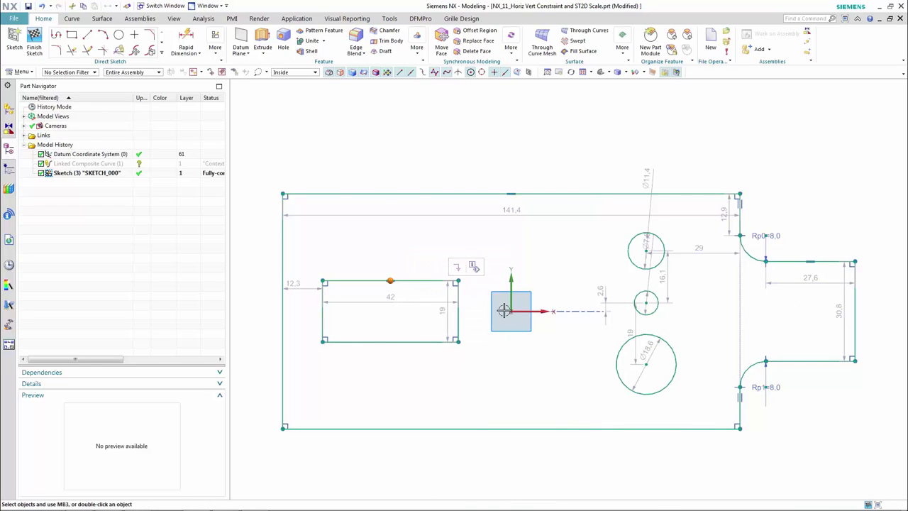
click(515, 311)
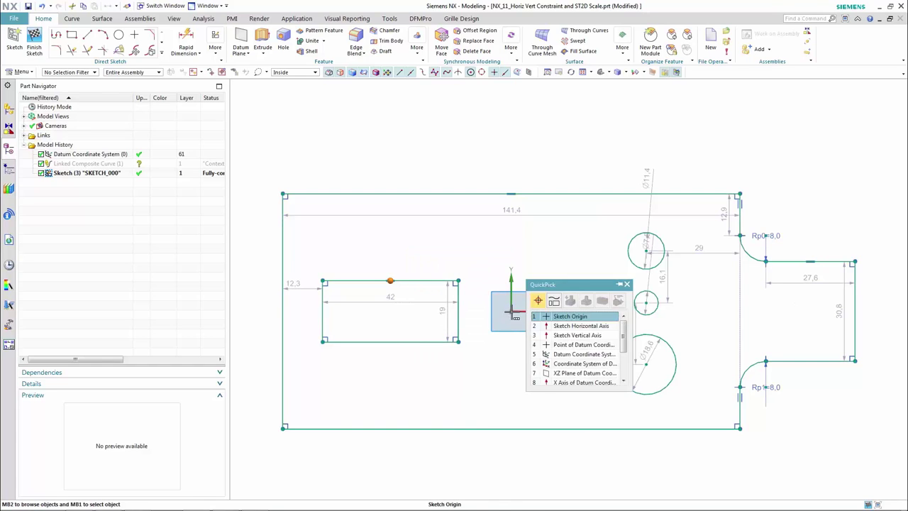
click(552, 312)
click(599, 300)
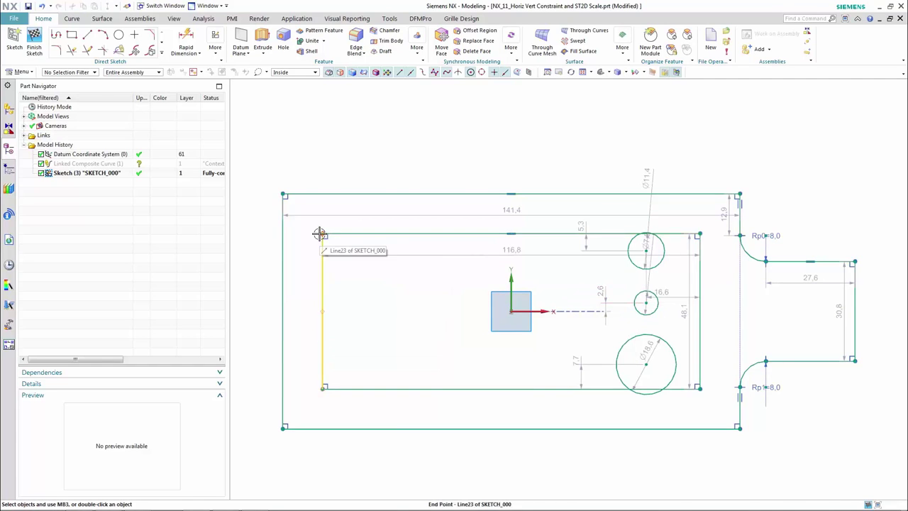
- Shrink the inner rectangle freehand around the sketch origin to about 39 mm wide and 28 mm high
drag(321, 233, 470, 237)
mouse_move(435, 273)
mouse_down()
mouse_move(418, 291)
mouse_move(444, 280)
mouse_move(446, 297)
mouse_up()
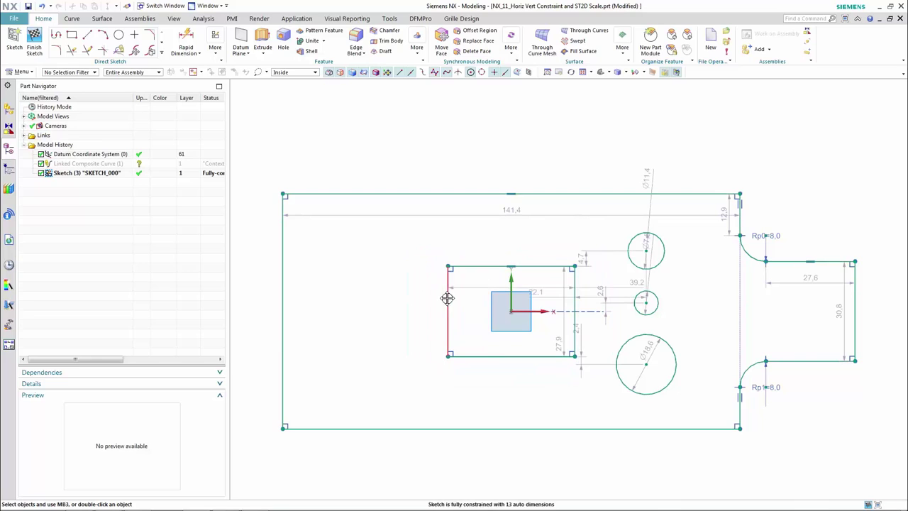
- Set up Scale Curve on the five tab curves, with scale and motion points at the right-edge midpoints of the inner rectangle and tab
click(161, 54)
click(88, 87)
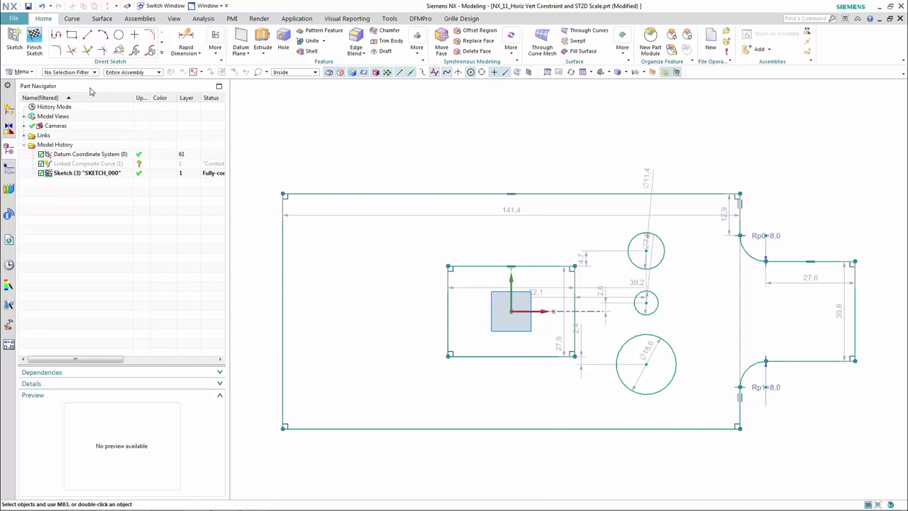
mouse_move(851, 222)
mouse_down()
mouse_move(735, 230)
mouse_move(713, 377)
mouse_move(851, 406)
mouse_move(872, 284)
mouse_move(874, 307)
mouse_up()
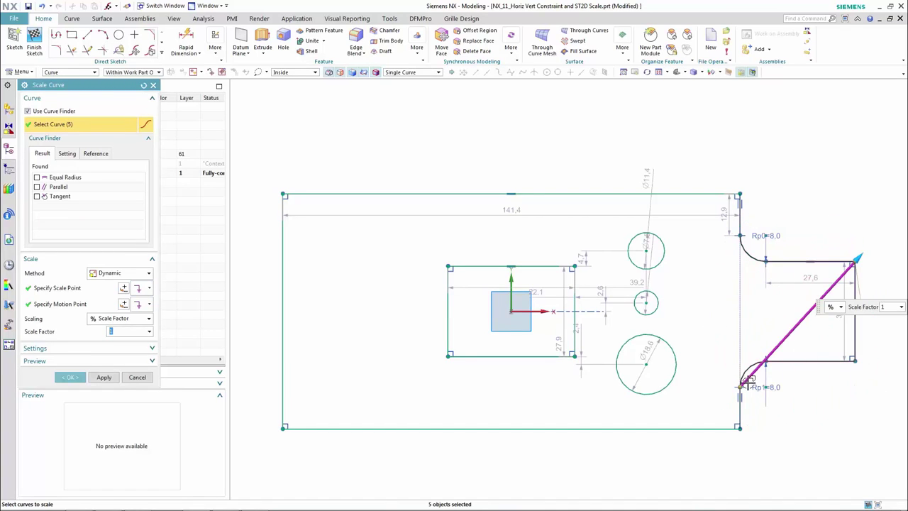
middle_click(675, 328)
click(574, 310)
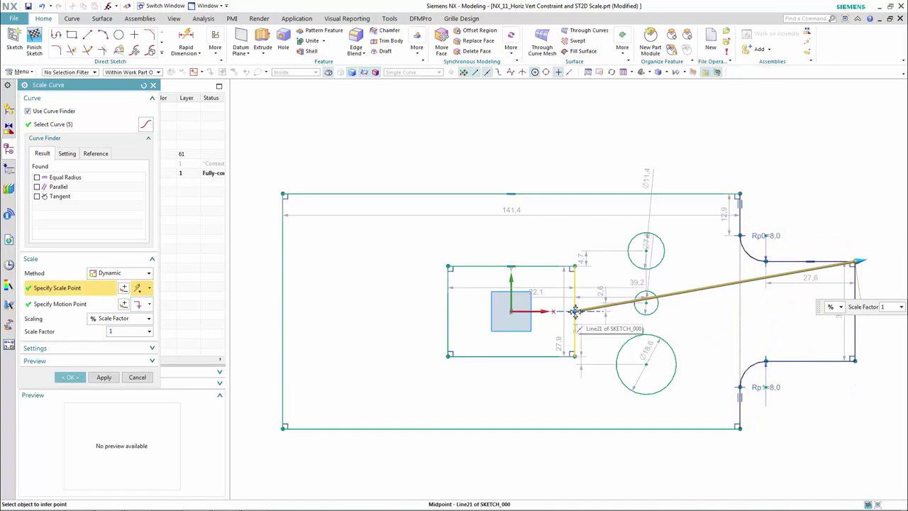
click(854, 262)
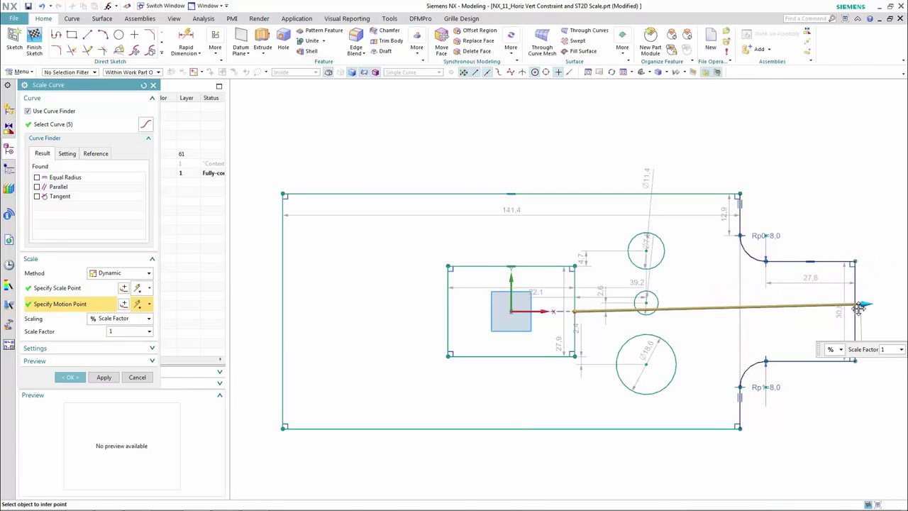
- Try dynamic scaling of the tab curves, including a 1.09 factor, while shifting the scale point horizontally
scroll(806, 466, down, 1)
scroll(807, 466, up, 2)
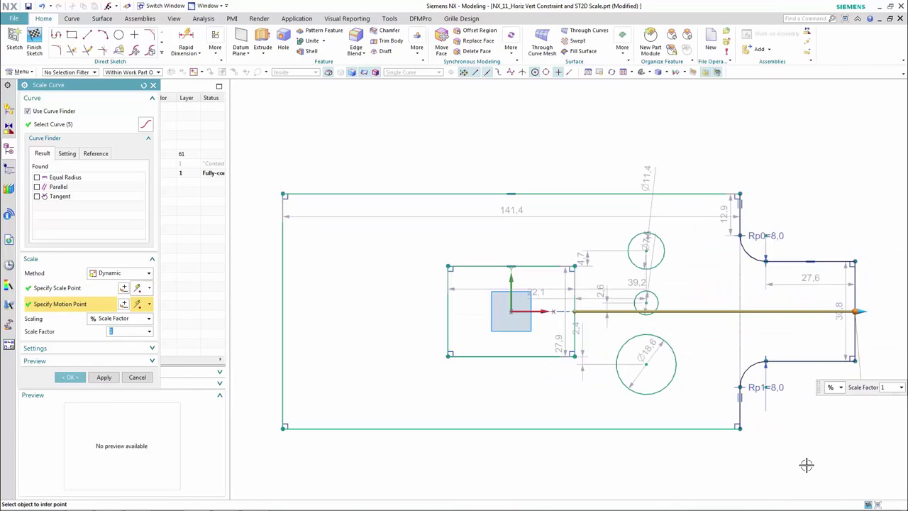
scroll(690, 347, down, 2)
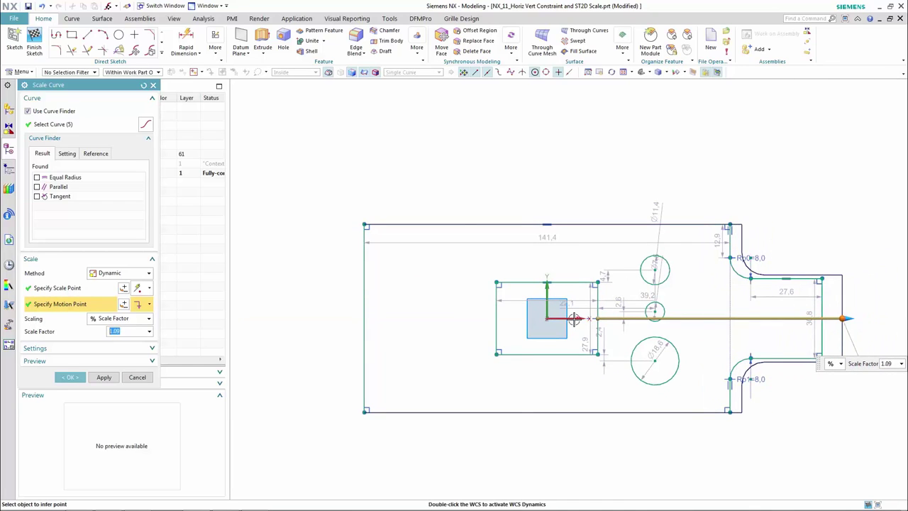
drag(598, 318, 792, 319)
drag(850, 317, 306, 321)
mouse_move(831, 318)
mouse_down()
mouse_move(886, 319)
mouse_move(844, 319)
mouse_up()
- Move the scale point below the plate's lower edge and scale the tab curves dynamically to a factor of 0.81
drag(306, 321, 631, 452)
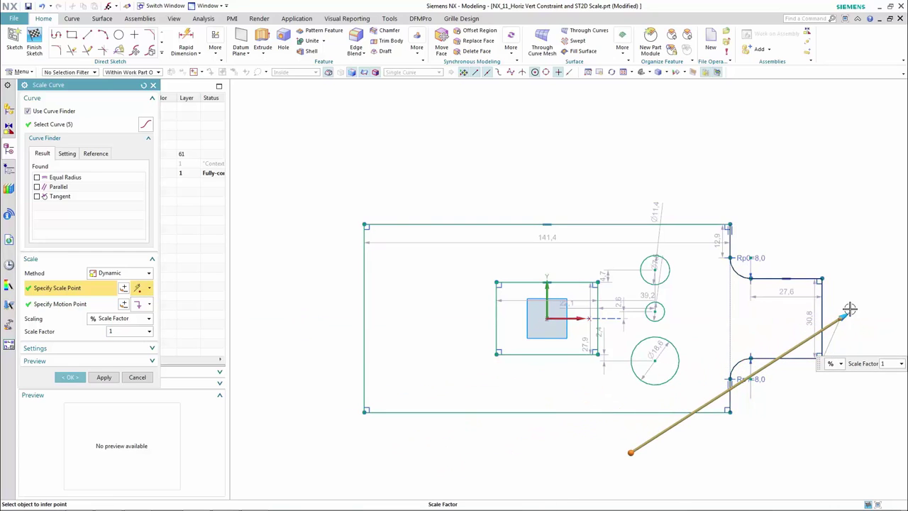
drag(848, 312, 800, 326)
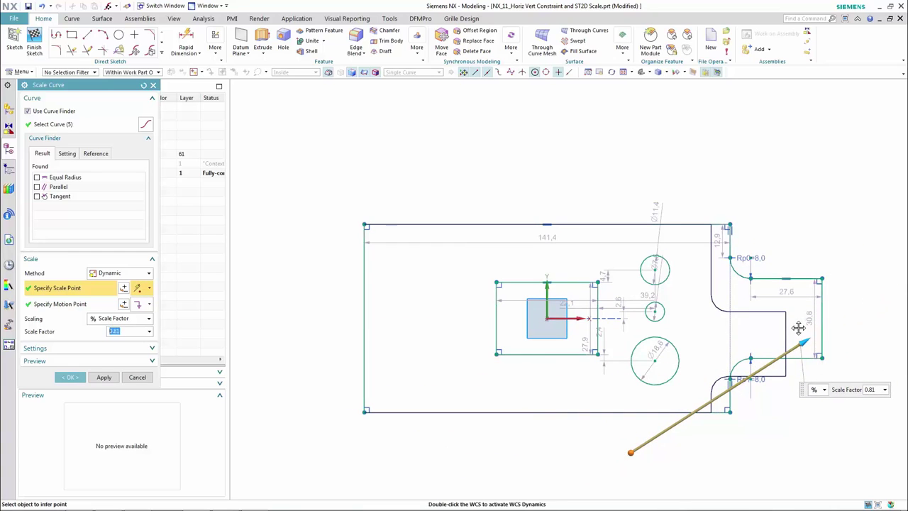
click(123, 377)
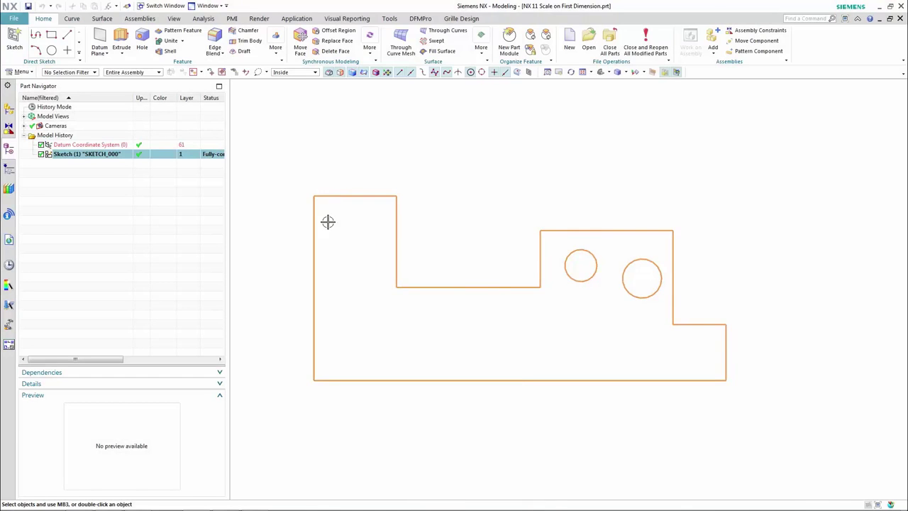
- Edit the stepped profile's sketch and set the height of the notch's left side to 50 mm
double_click(327, 222)
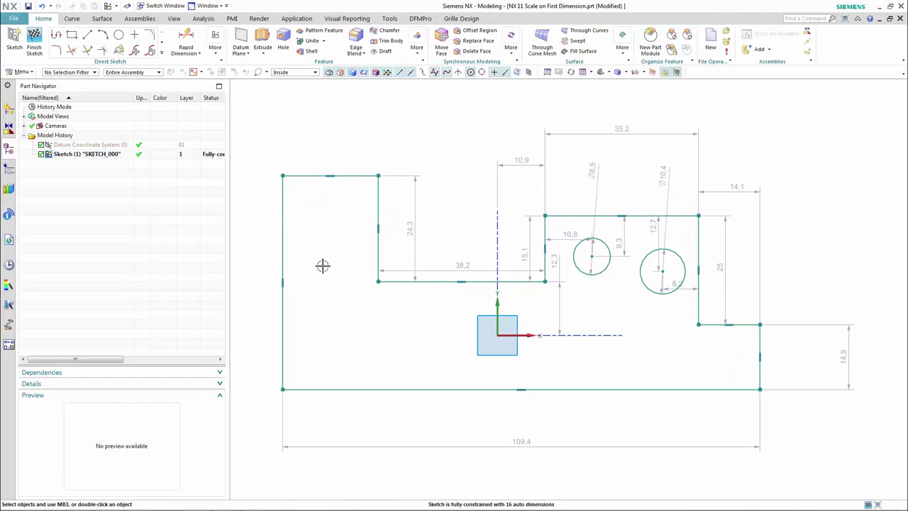
double_click(414, 232)
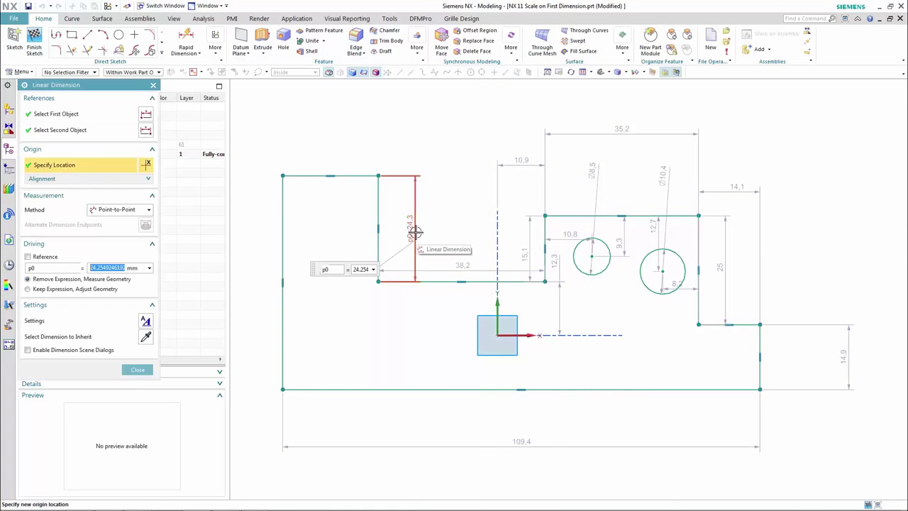
text(50)
key(Return)
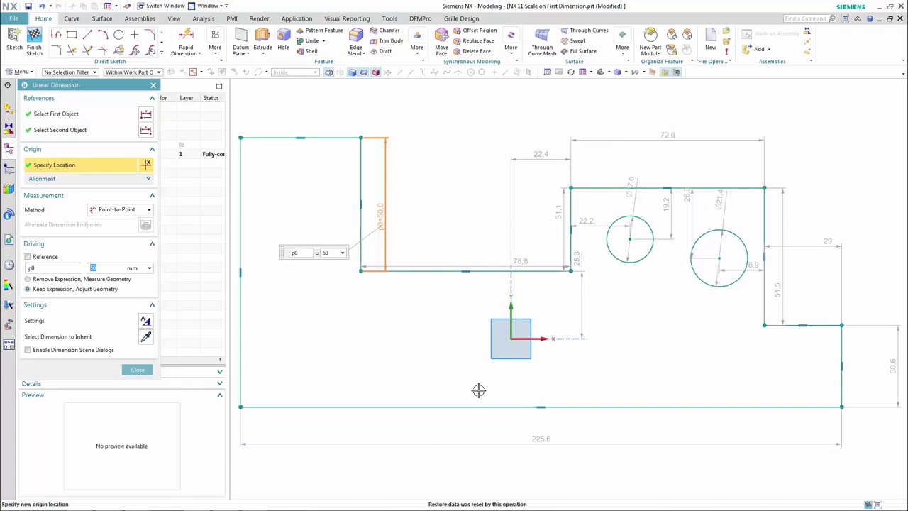
key(Escape)
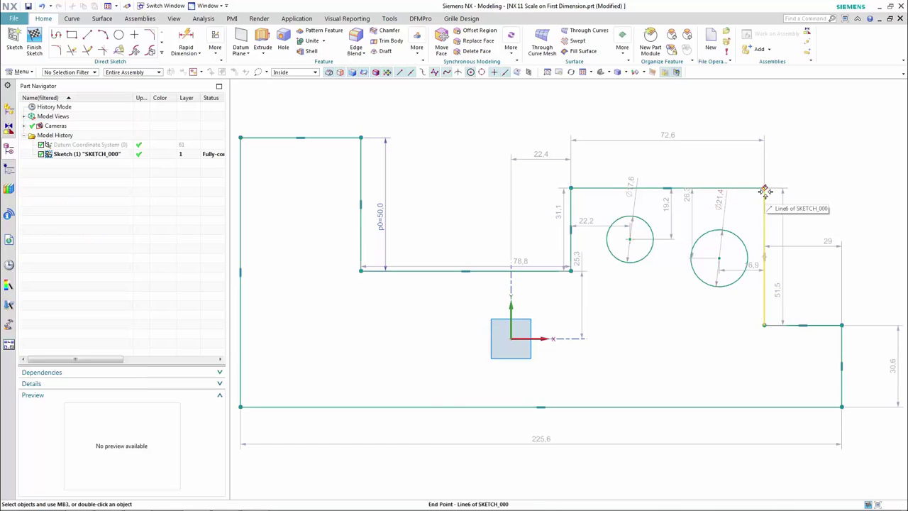
- Move the upper right corner of the raised block so that it is about 68 mm wide and 25.6 mm high
mouse_move(763, 188)
mouse_down()
mouse_move(756, 214)
mouse_move(752, 204)
mouse_up()
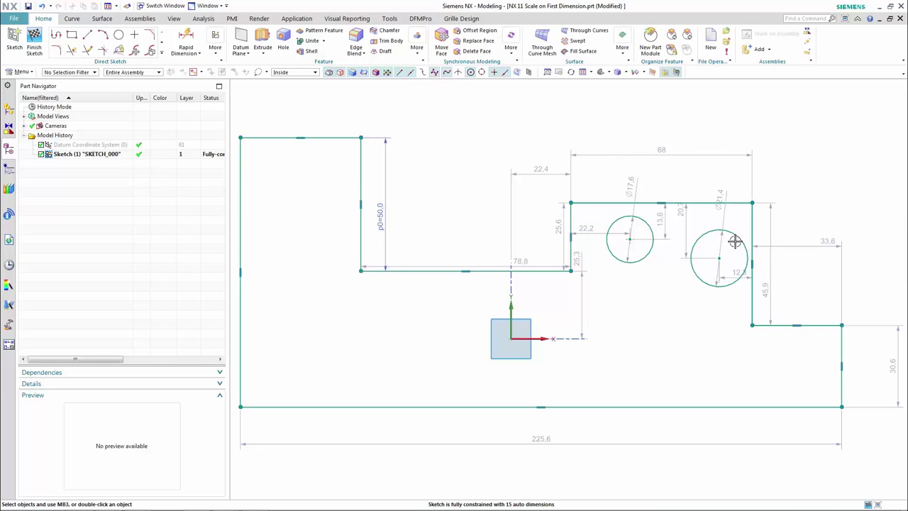
drag(734, 241, 689, 298)
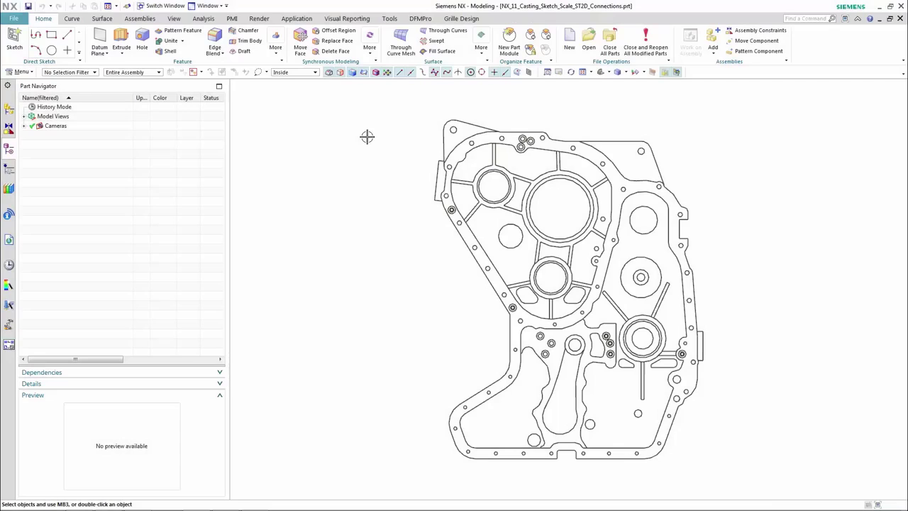
- Create a new sketch on the inferred plane with its origin at the centre of the casting's large bore
click(15, 39)
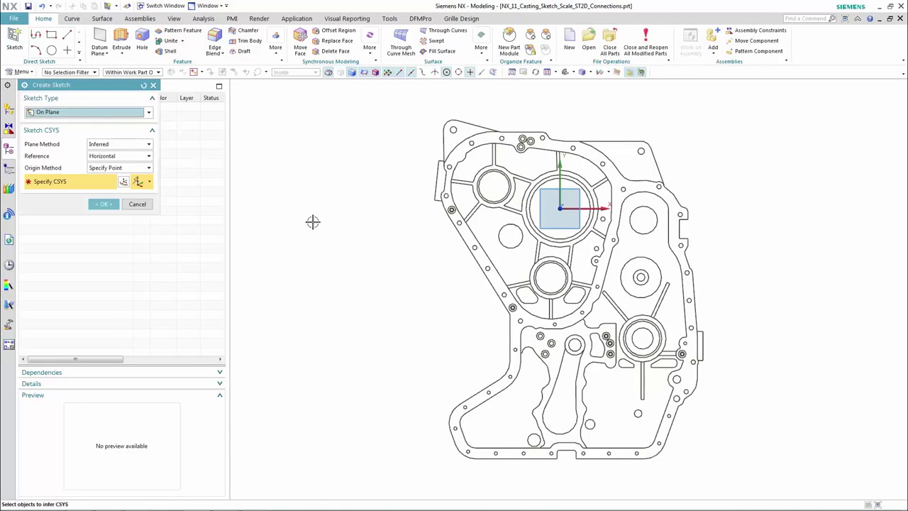
middle_click(357, 244)
scroll(359, 244, down, 3)
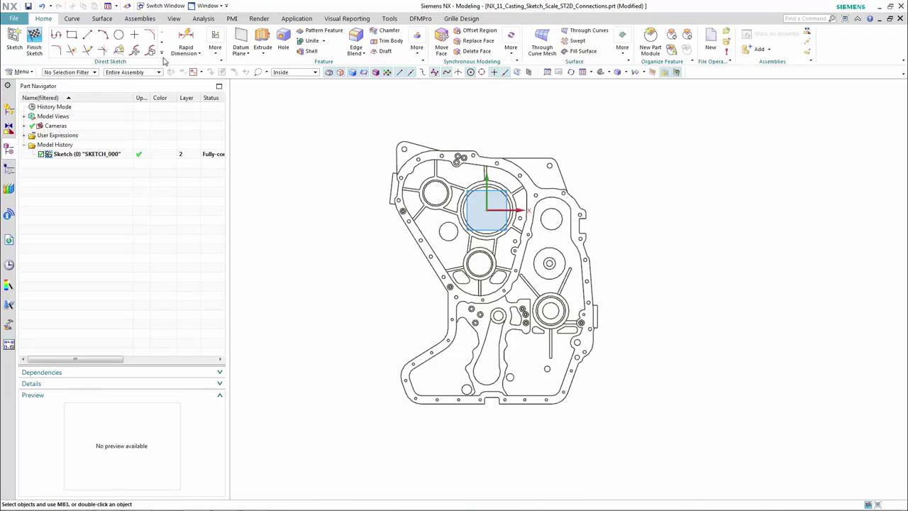
- Add all of the casting's curves to the sketch and adjust the settings to the optimal states for large sketches
click(162, 55)
click(55, 142)
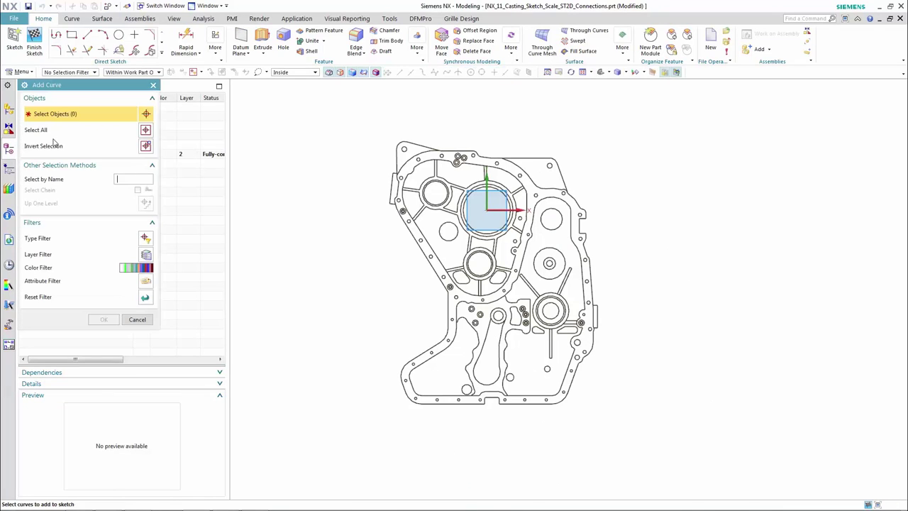
click(145, 130)
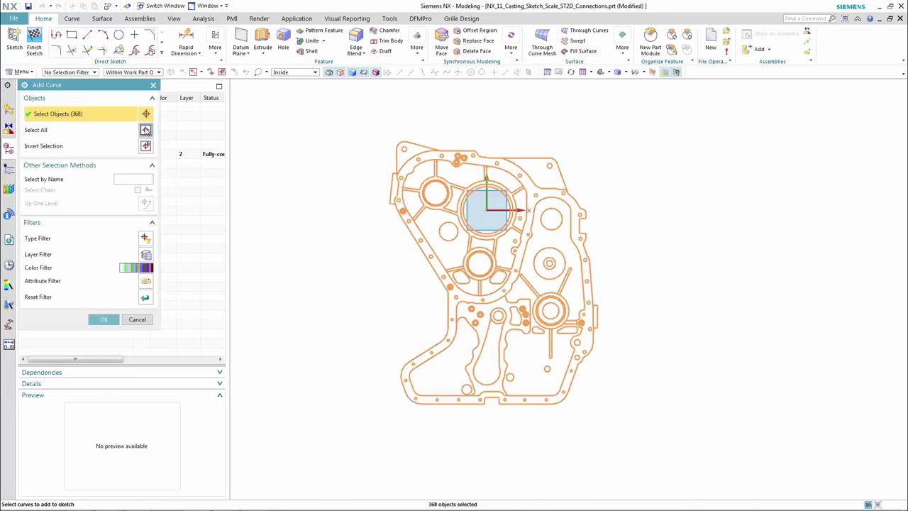
click(103, 319)
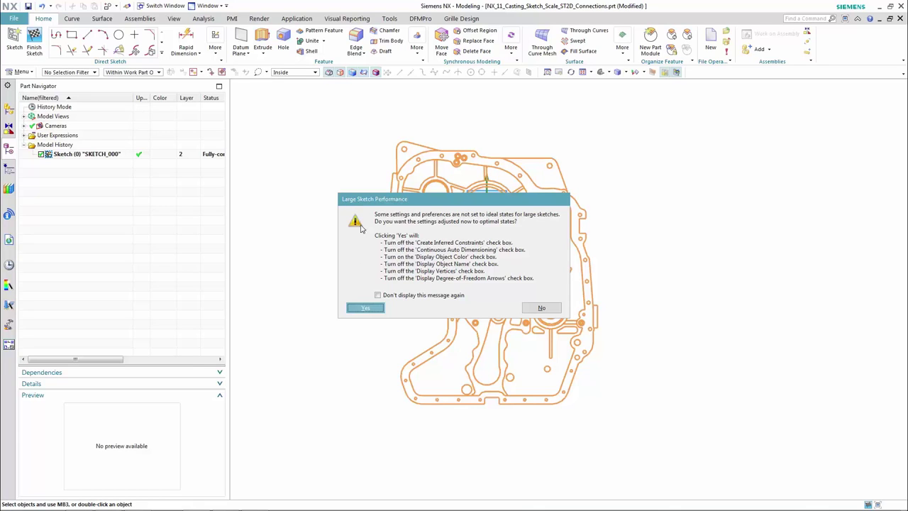
click(366, 309)
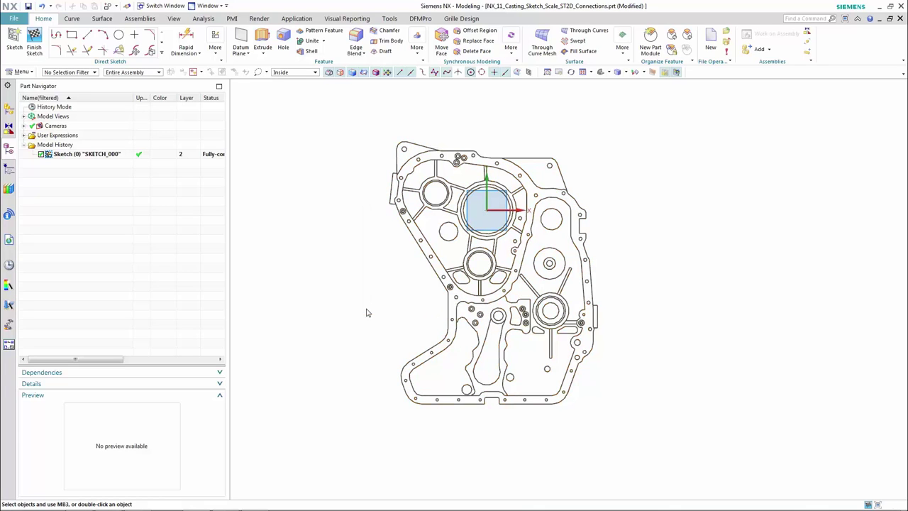
- Dimension the diameter of the casting's large bore circle and set it to 250 mm, scaling the whole sketch
shift+middle_drag(354, 293, 399, 339)
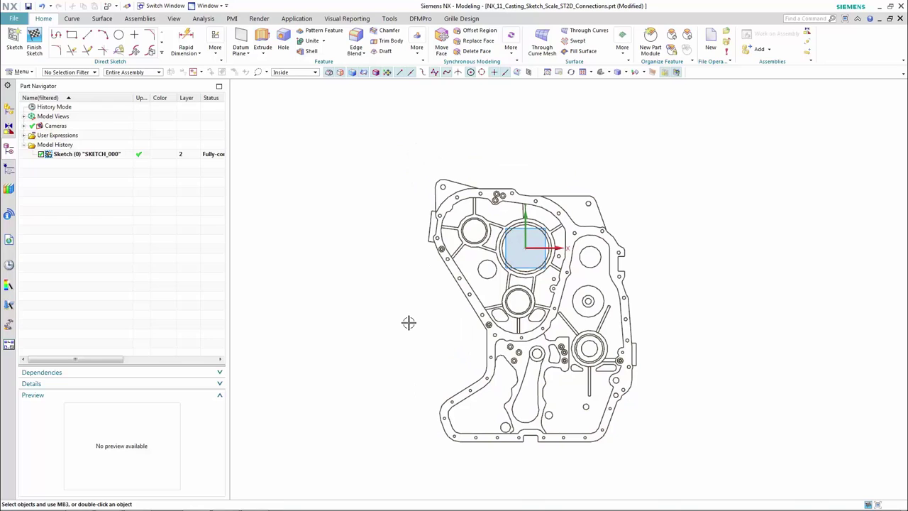
key(d)
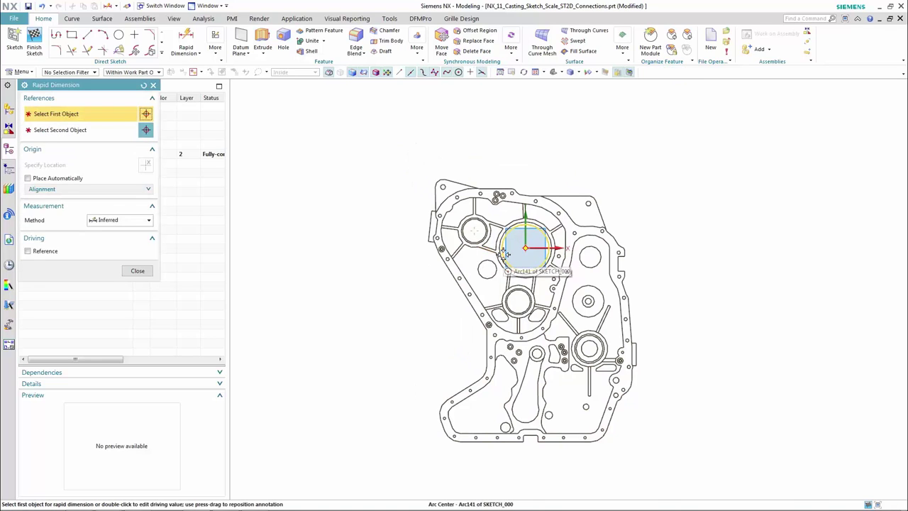
click(506, 254)
click(357, 253)
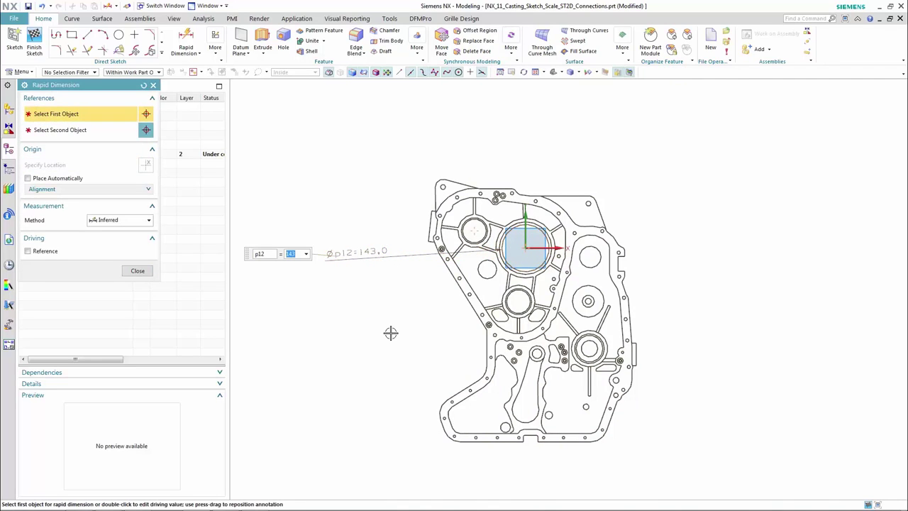
key(Return)
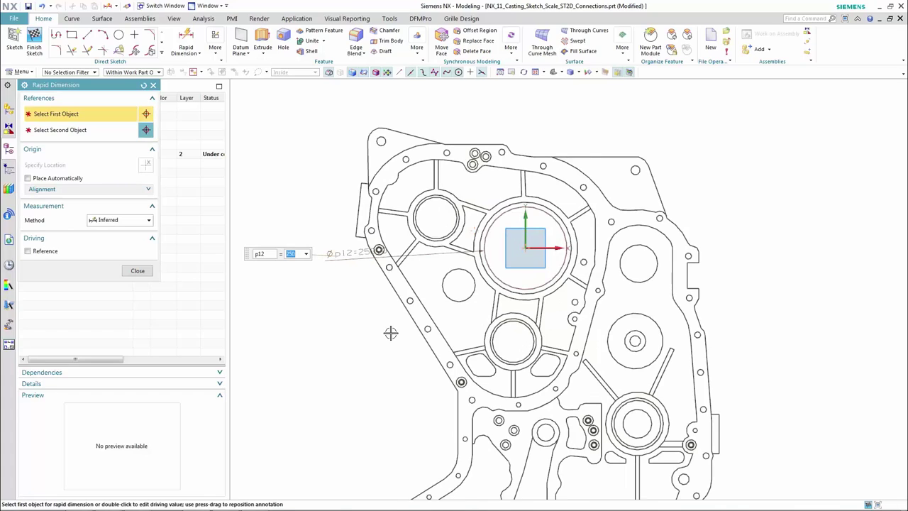
key(Escape)
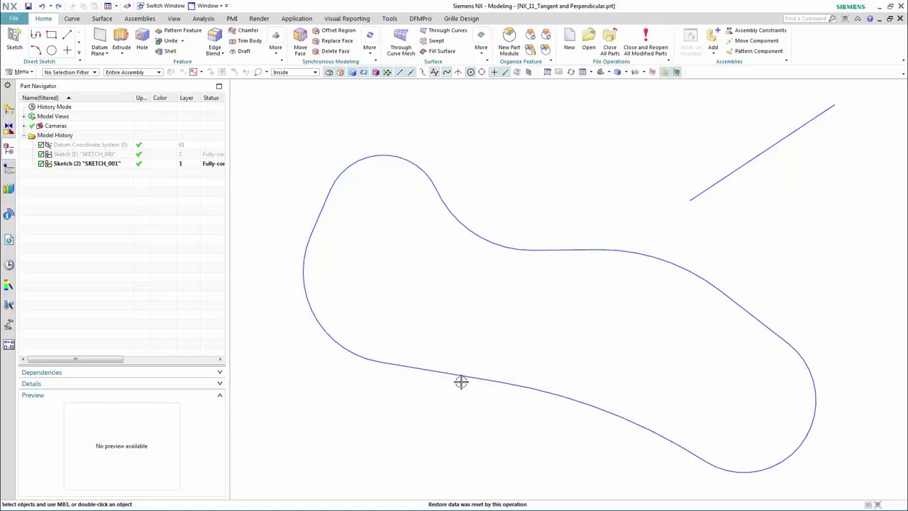
- Edit the sketch of the closed contour and draw a 50 mm diameter circle centred on the separate line's lower endpoint
double_click(461, 380)
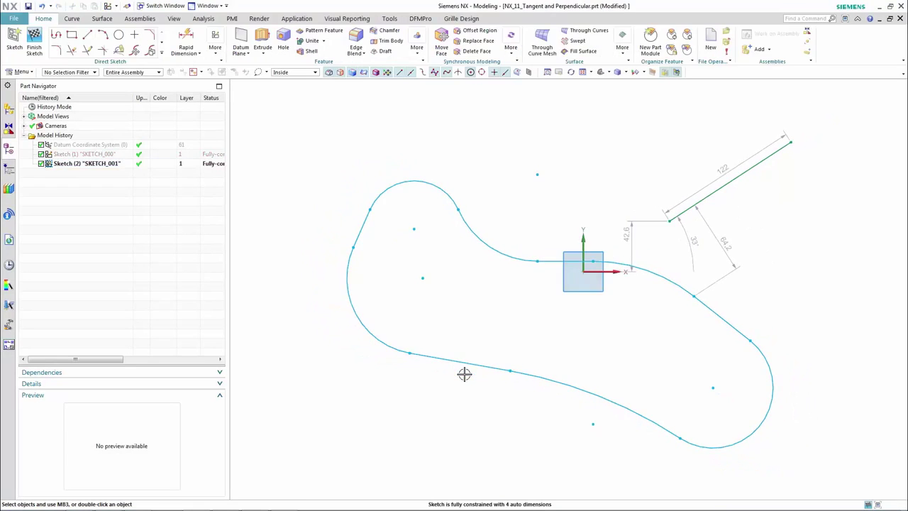
click(119, 34)
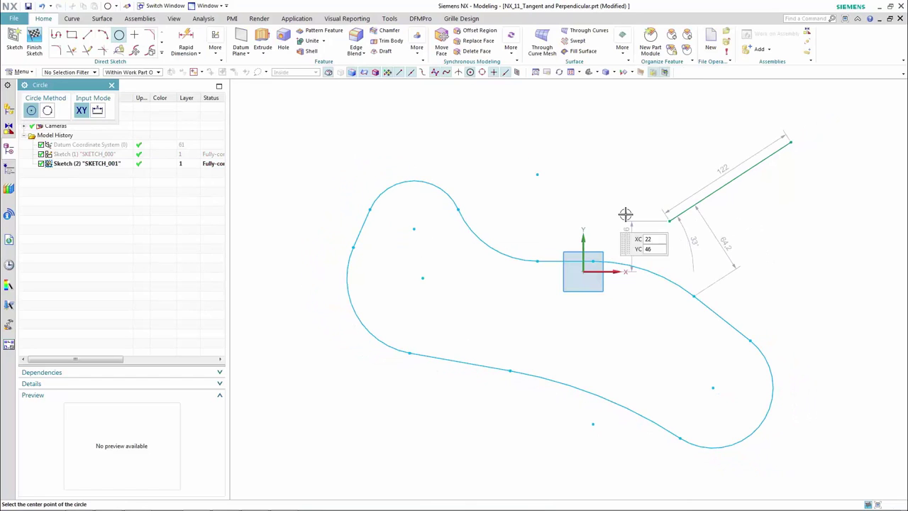
click(670, 220)
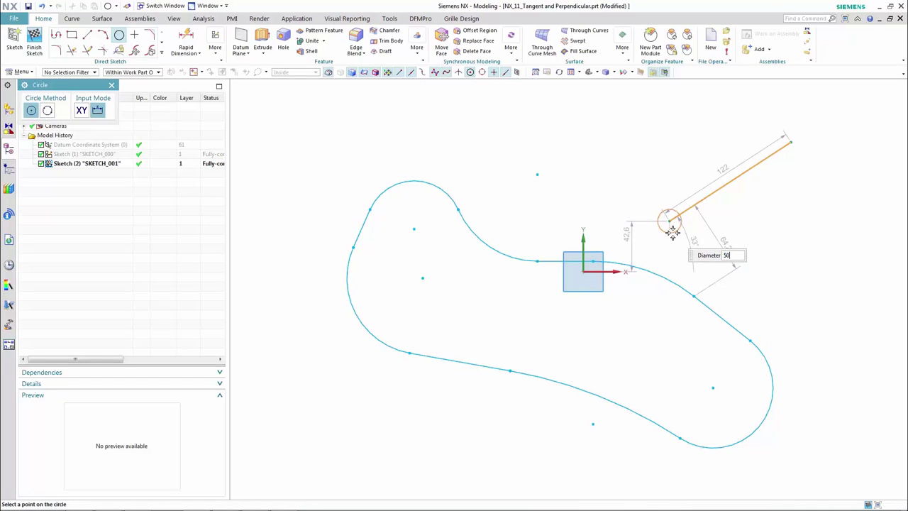
key(Return)
scroll(754, 248, down, 2)
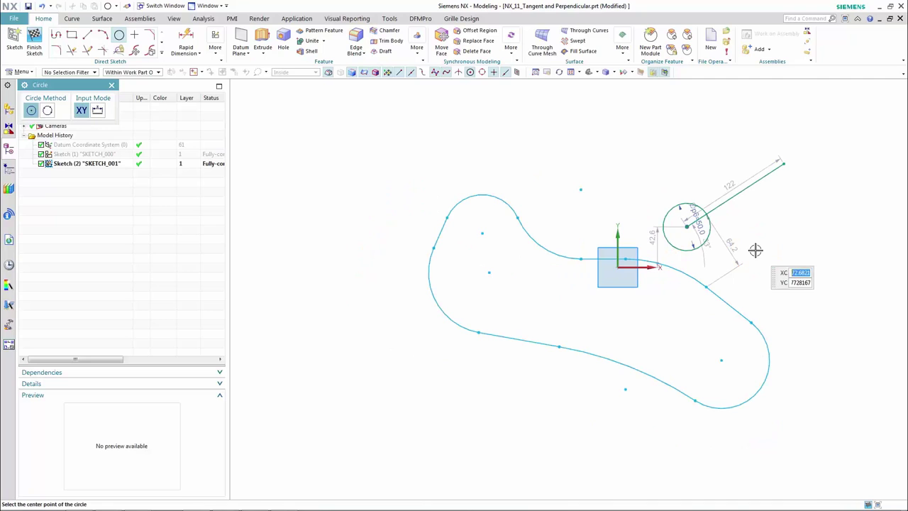
scroll(743, 278, up, 1)
key(Escape)
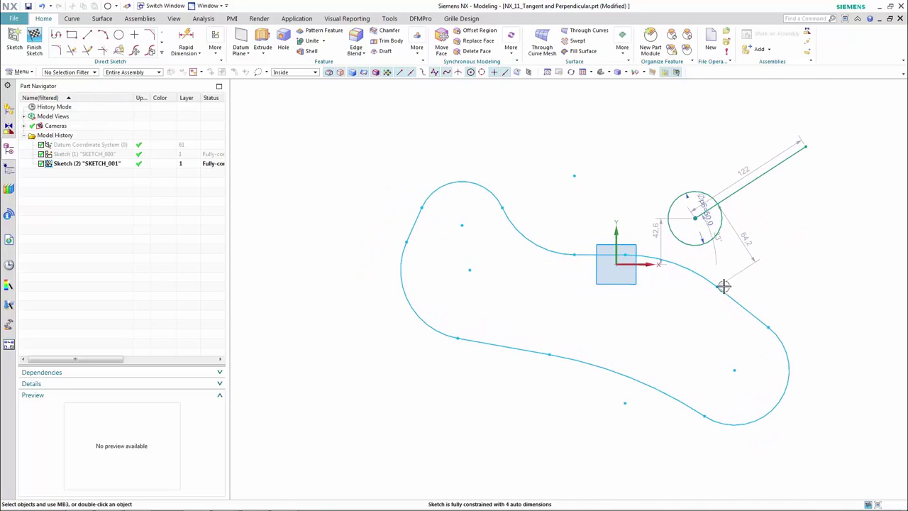
- Constrain the circle with Tangent to String against the contour's upper arc
click(696, 245)
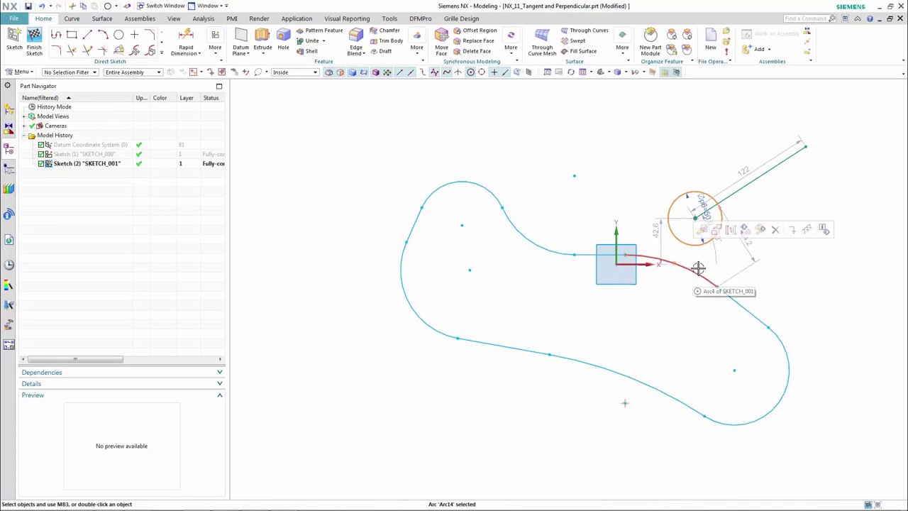
click(698, 268)
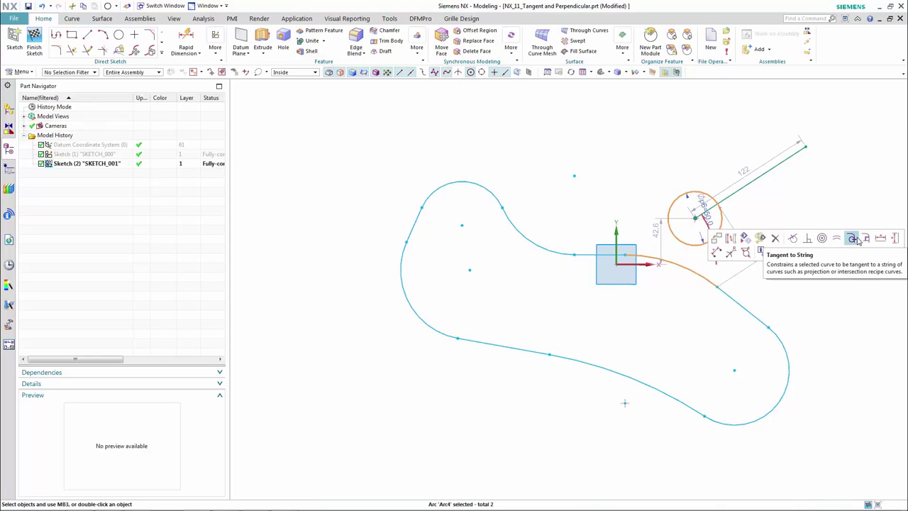
click(857, 240)
- Constrain the separate line with Perpendicular to String against the contour's upper arc
click(742, 209)
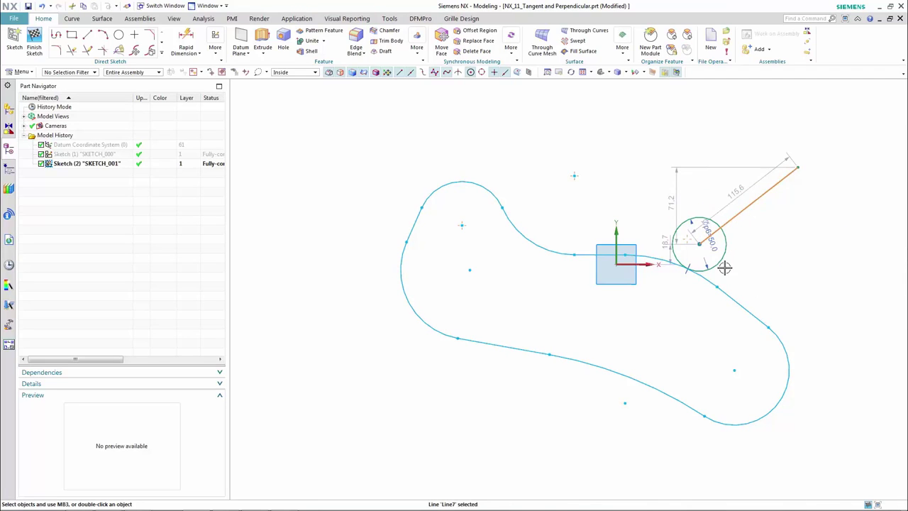
click(699, 272)
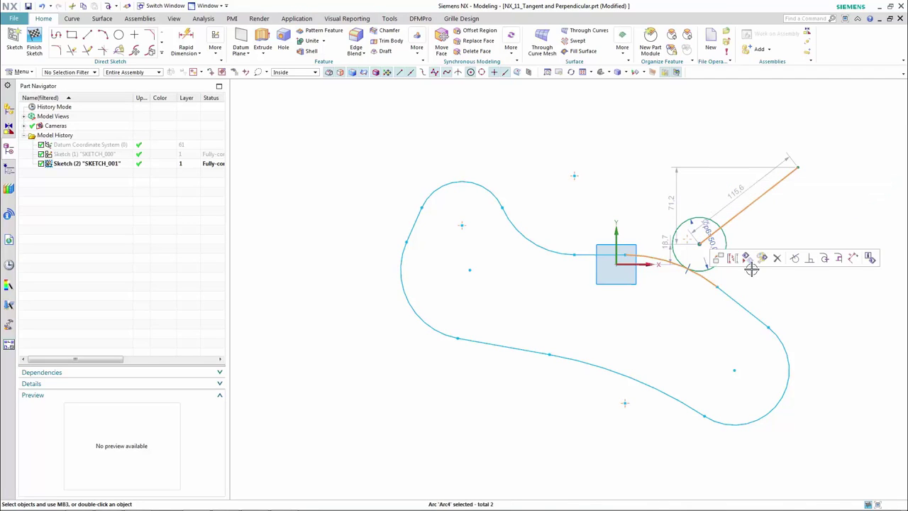
click(838, 258)
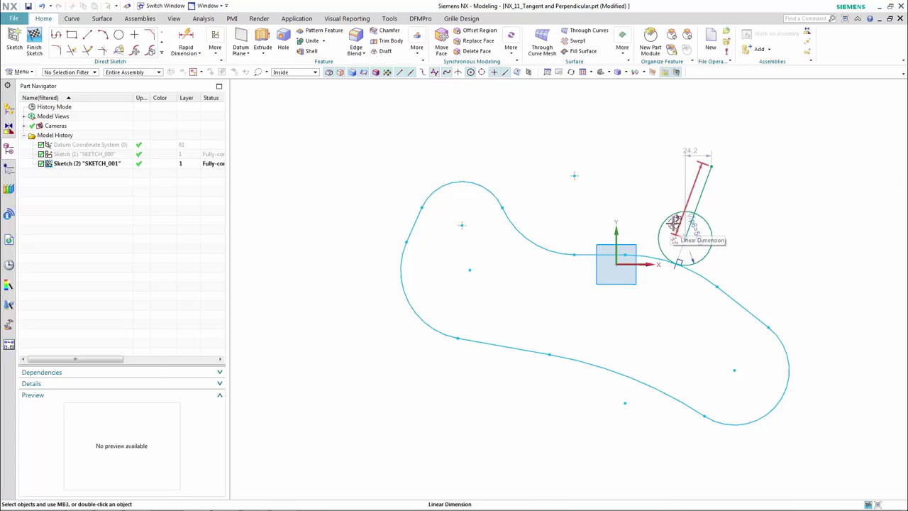
- Set the length of the line attached to the circle's centre to 125 mm
double_click(671, 223)
text(125)
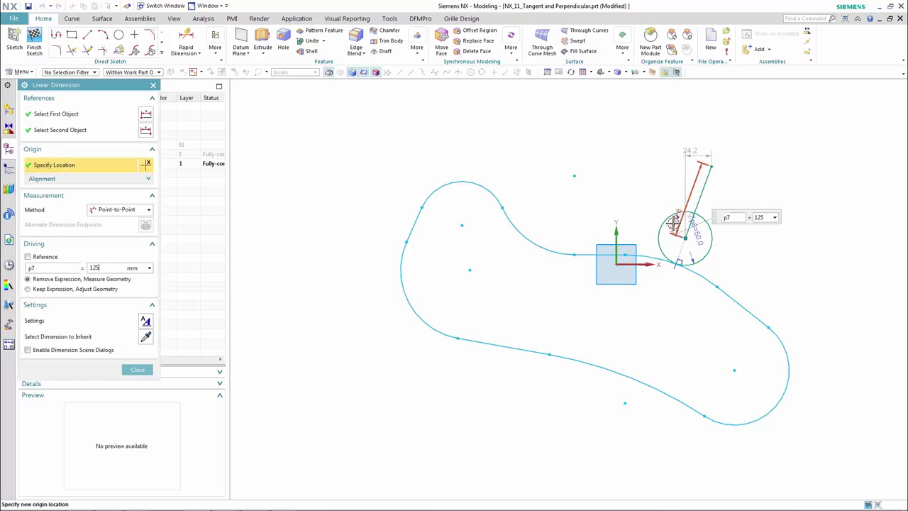
key(Return)
middle_click(684, 224)
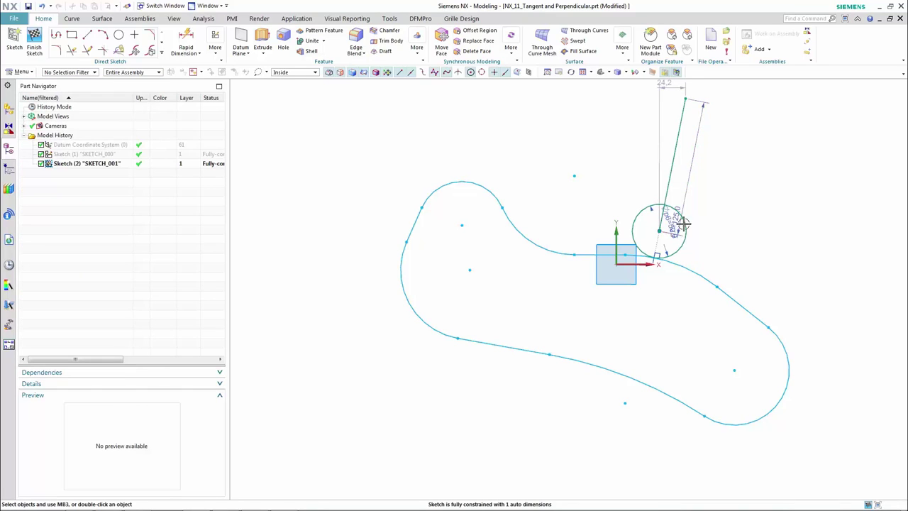
- Move the circle and its attached line around the closed contour and back onto the upper arc near the sketch origin
drag(659, 230, 683, 448)
mouse_move(784, 441)
mouse_down()
mouse_move(806, 331)
mouse_move(667, 254)
mouse_up()
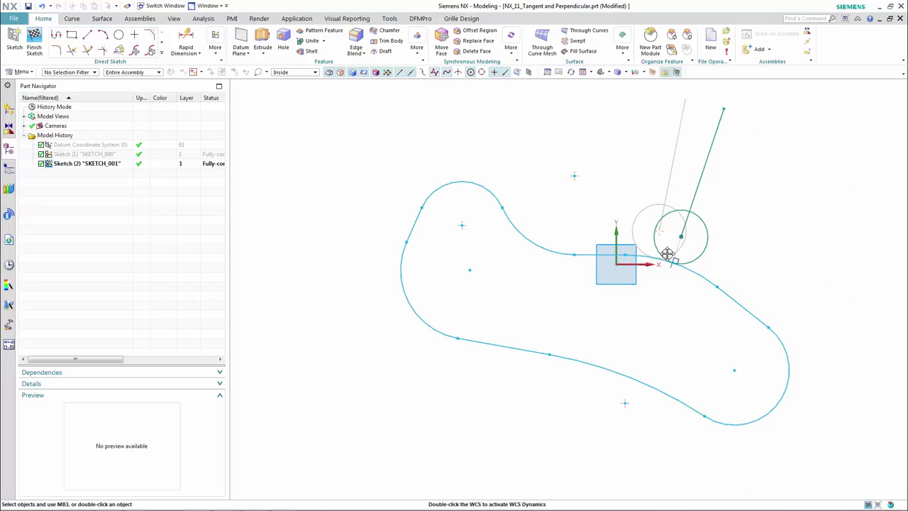
drag(666, 254, 667, 252)
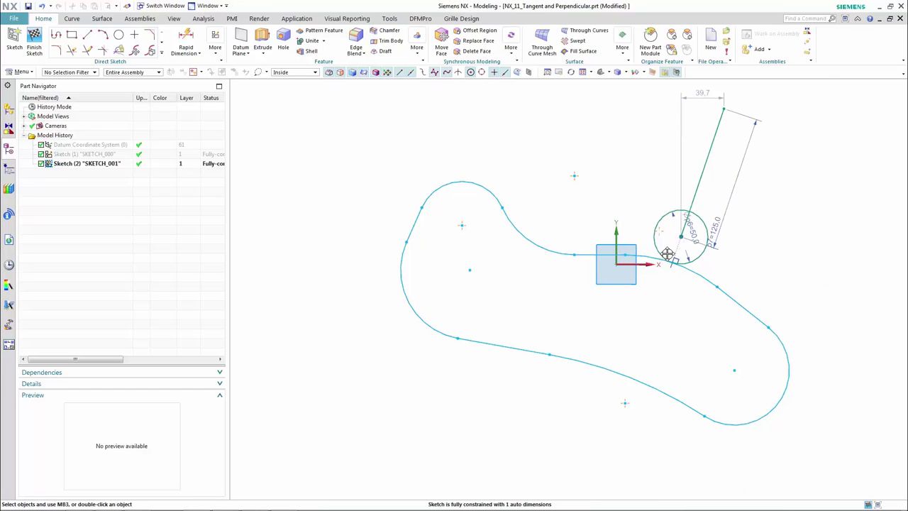